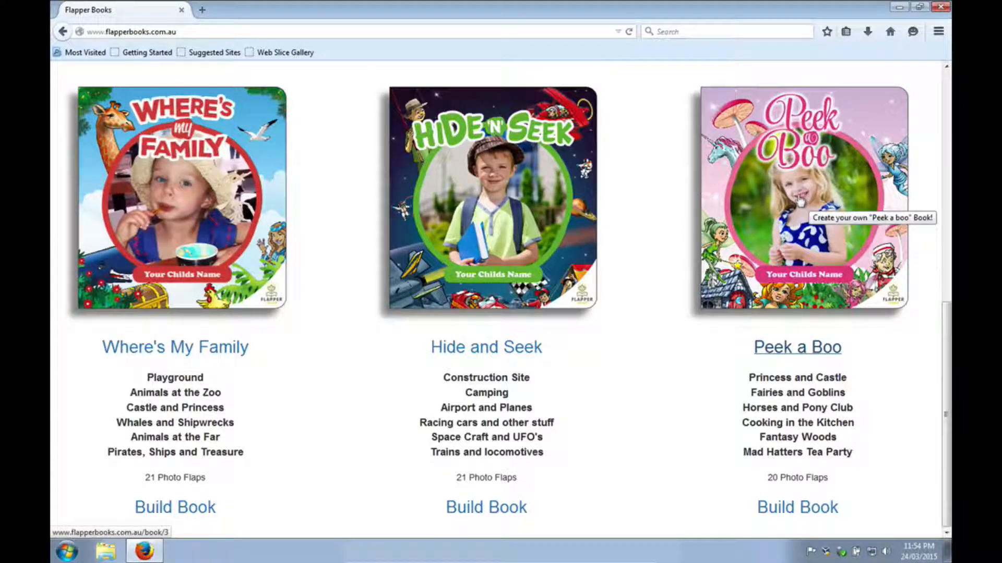
Step: Start building a Peek a Boo book, accepting the terms and entering Your Childs Name as the child's name
{"action": "left_click", "coordinate": [800, 201]}
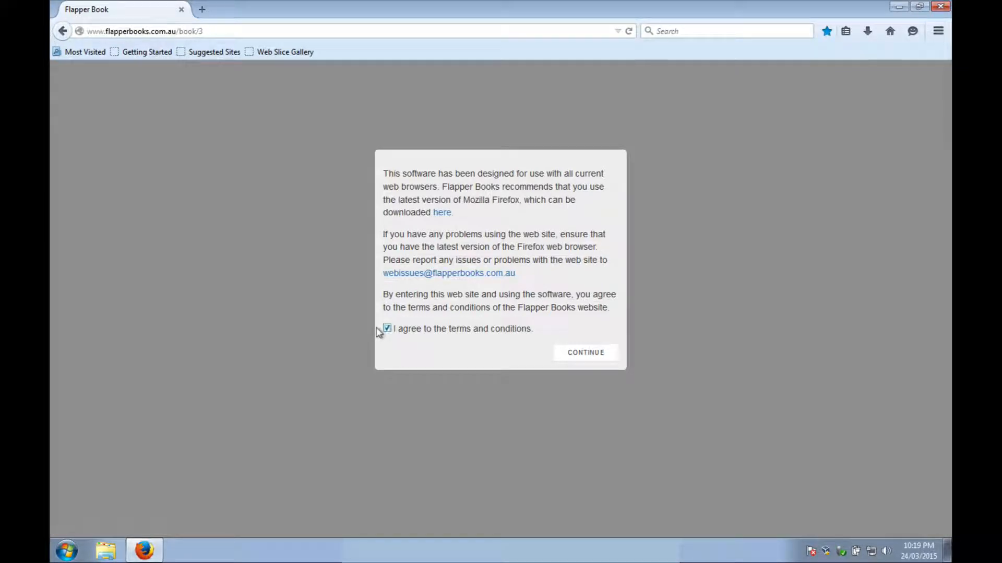
{"action": "left_click", "coordinate": [587, 359]}
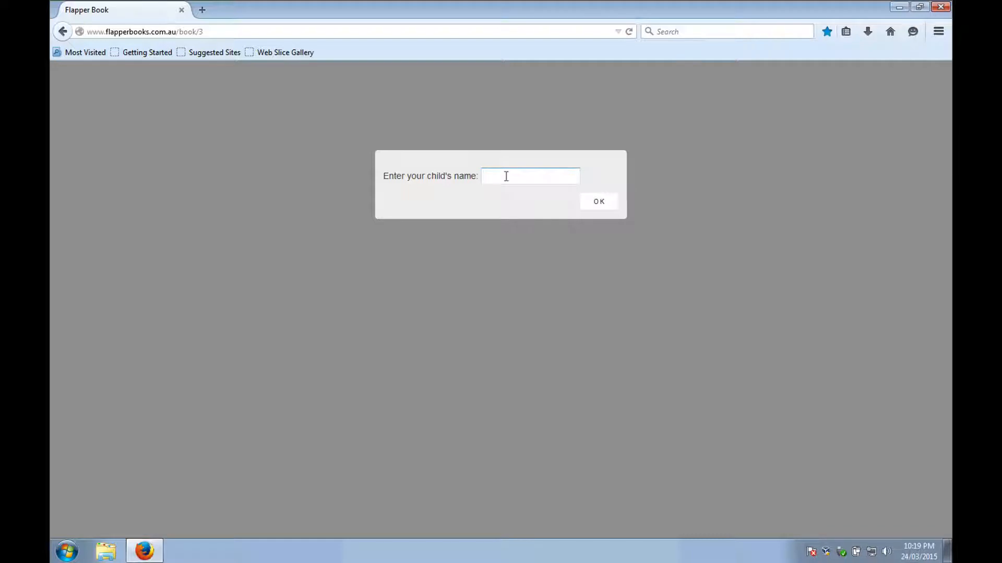
{"action": "type", "text": "Your Child's Name"}
{"action": "left_click", "coordinate": [590, 205]}
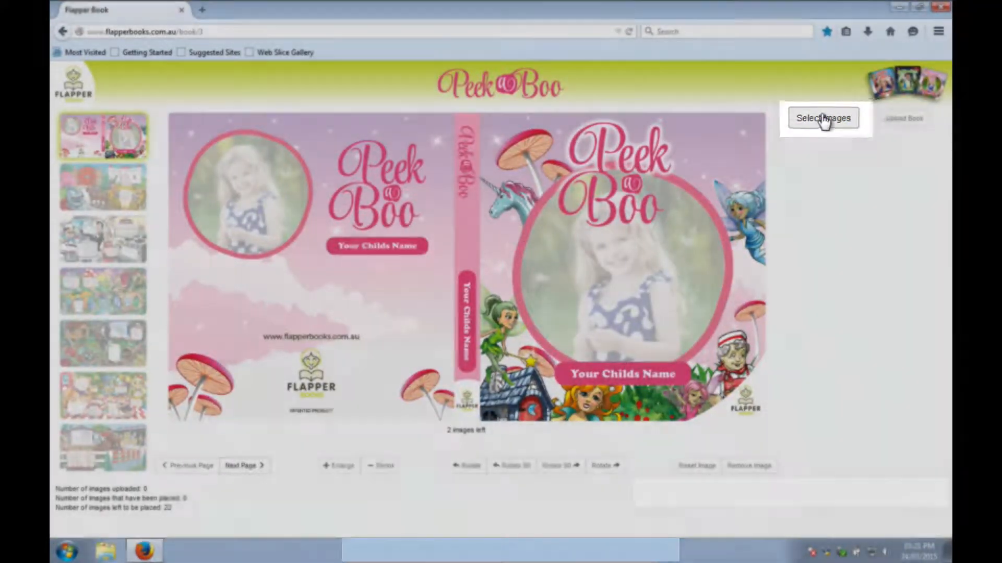
Step: Upload all the photos from the Book Images folder
{"action": "left_click", "coordinate": [823, 119]}
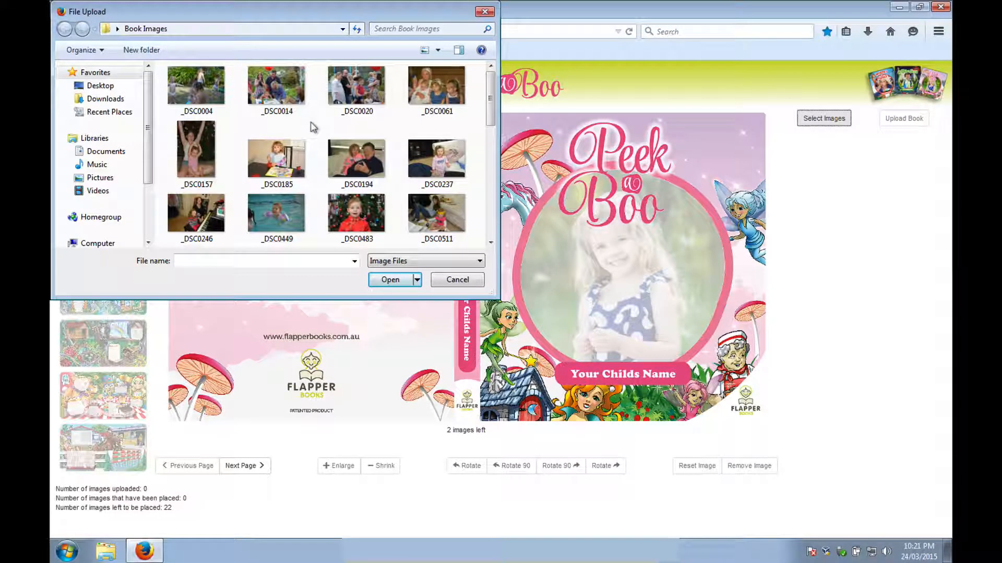
{"action": "key", "text": "ctrl+a"}
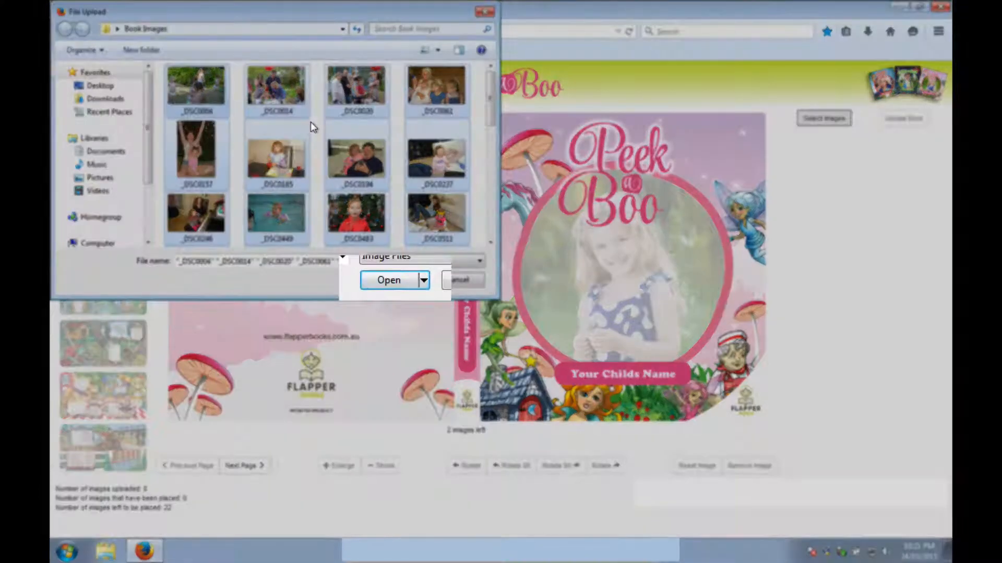
{"action": "left_click", "coordinate": [384, 280]}
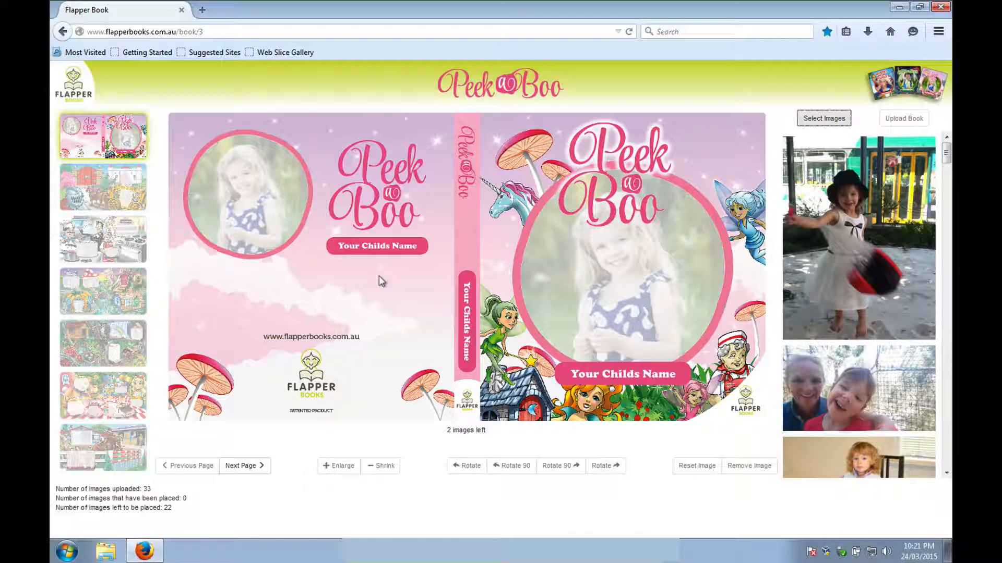
Step: Place the photo of the girl holding a toy rabbit in the front cover circle and shift it down below the title
{"action": "scroll", "coordinate": [941, 179], "scroll_direction": "down", "scroll_amount": 5}
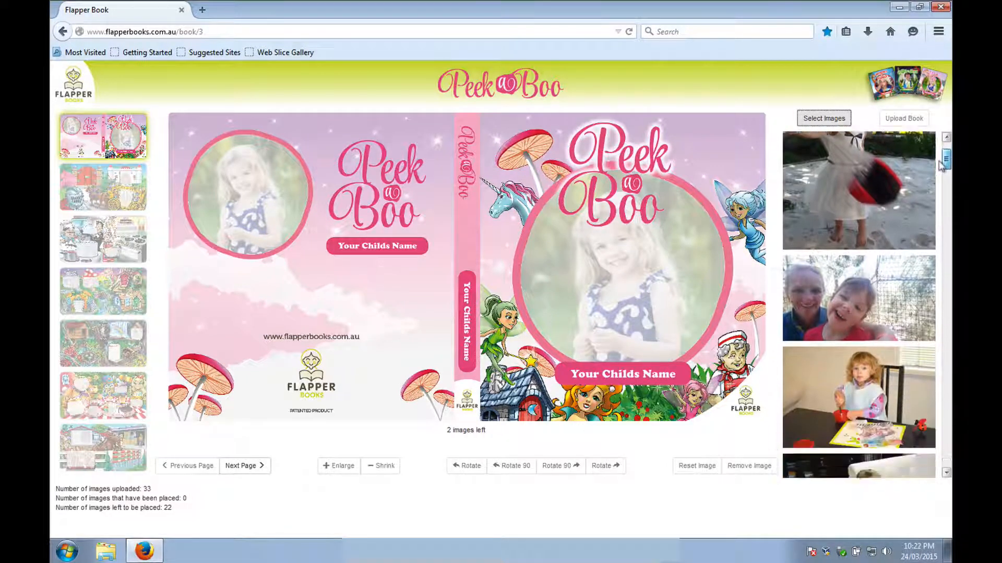
{"action": "scroll", "coordinate": [942, 179], "scroll_direction": "down", "scroll_amount": 10}
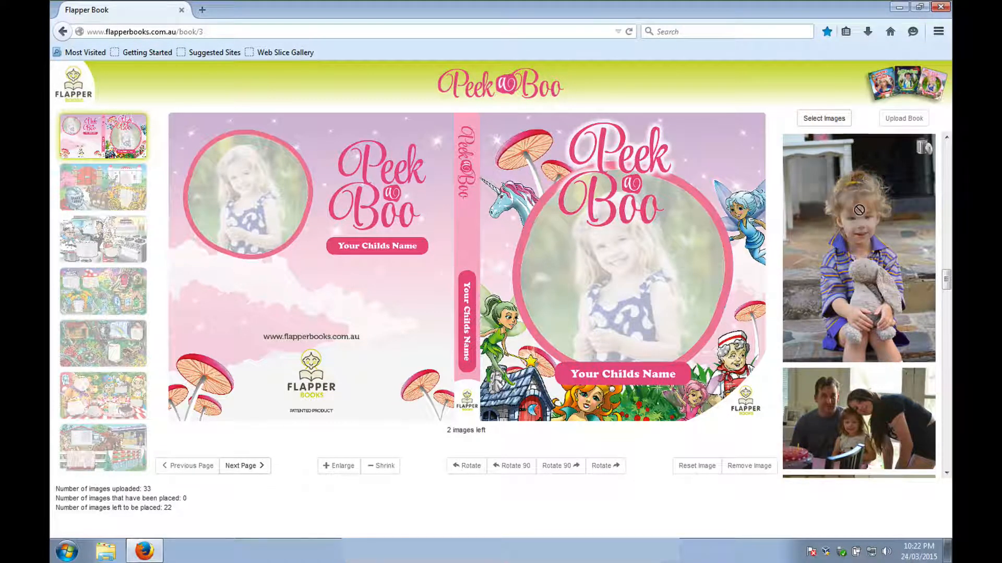
{"action": "left_click_drag", "start_coordinate": [859, 212], "coordinate": [606, 266]}
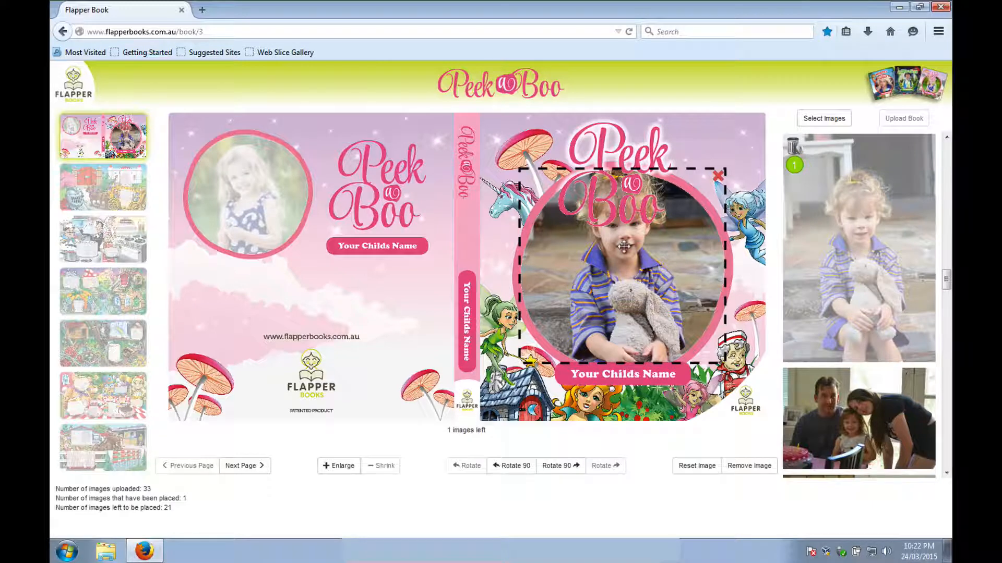
{"action": "left_click_drag", "start_coordinate": [621, 248], "coordinate": [621, 294]}
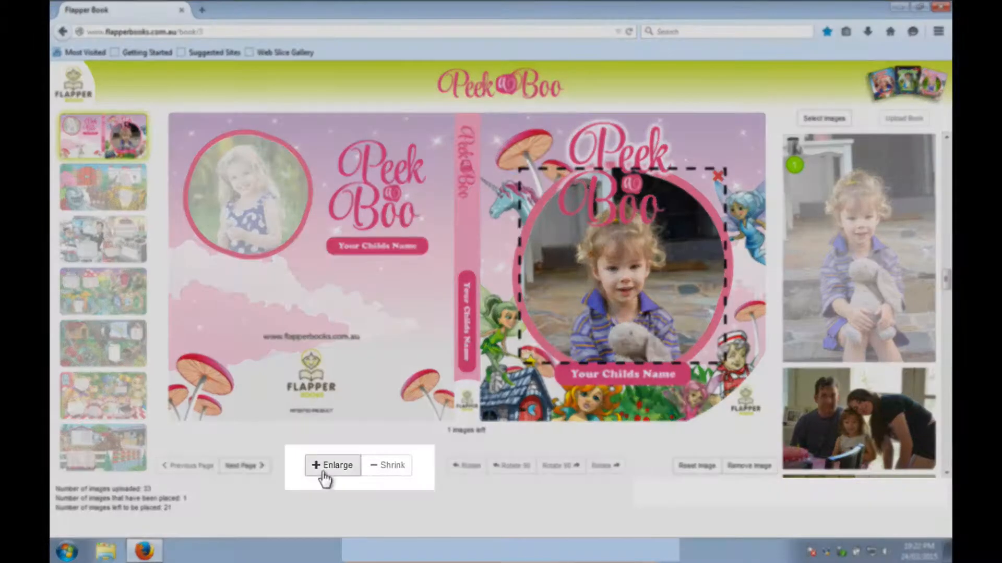
Step: Enlarge the front cover photo and reposition it around the girl's face, and place the same photo in the back cover circle
{"action": "left_click", "coordinate": [336, 467]}
{"action": "left_click", "coordinate": [336, 467]}
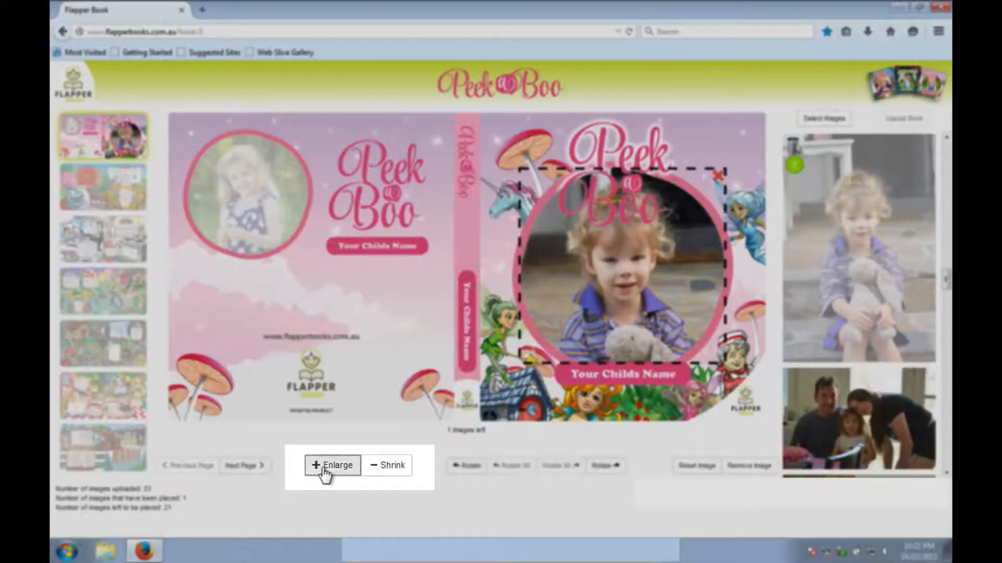
{"action": "left_click", "coordinate": [336, 467]}
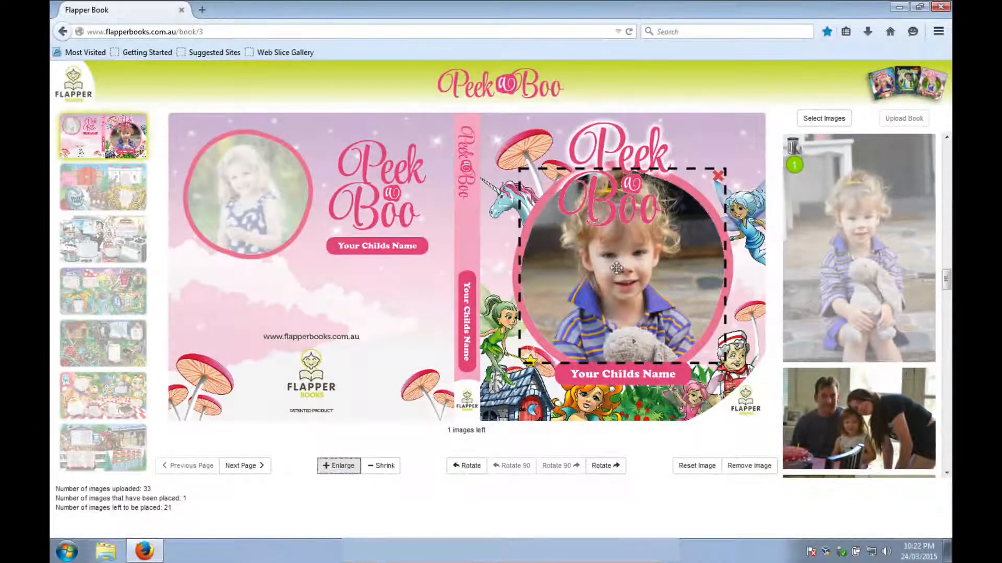
{"action": "left_click_drag", "start_coordinate": [616, 267], "coordinate": [612, 305]}
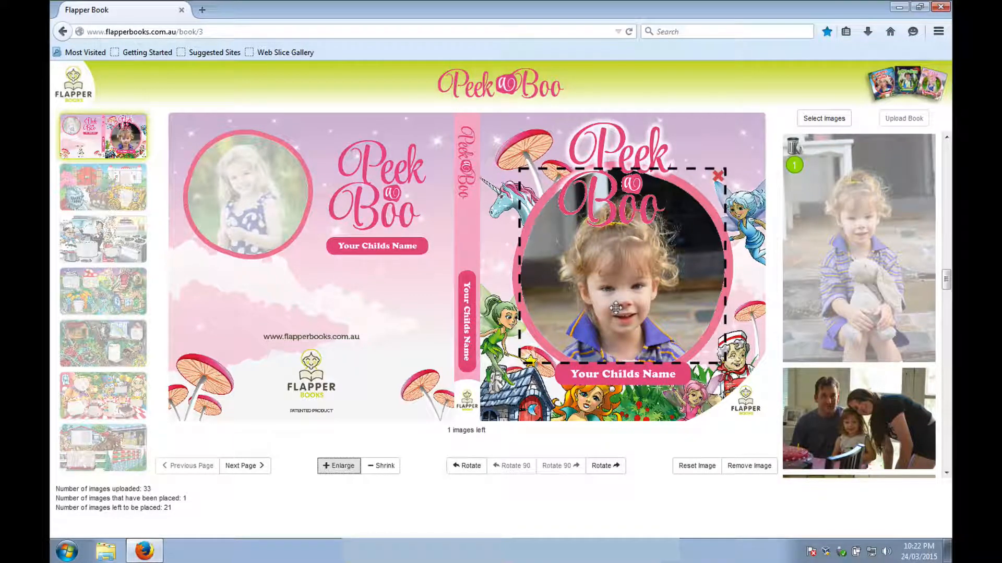
{"action": "left_click", "coordinate": [330, 464]}
{"action": "left_click", "coordinate": [331, 464]}
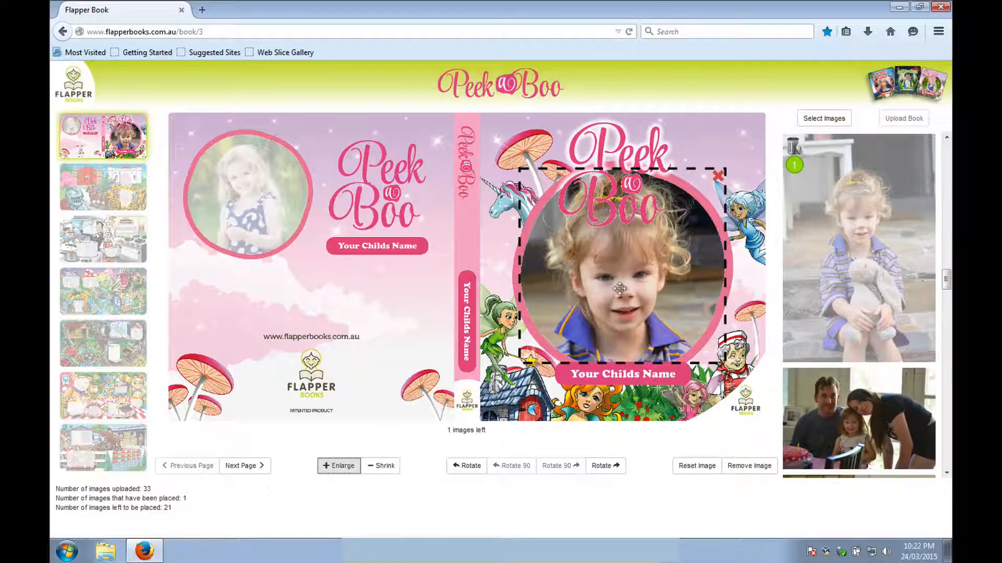
{"action": "left_click_drag", "start_coordinate": [630, 263], "coordinate": [631, 282]}
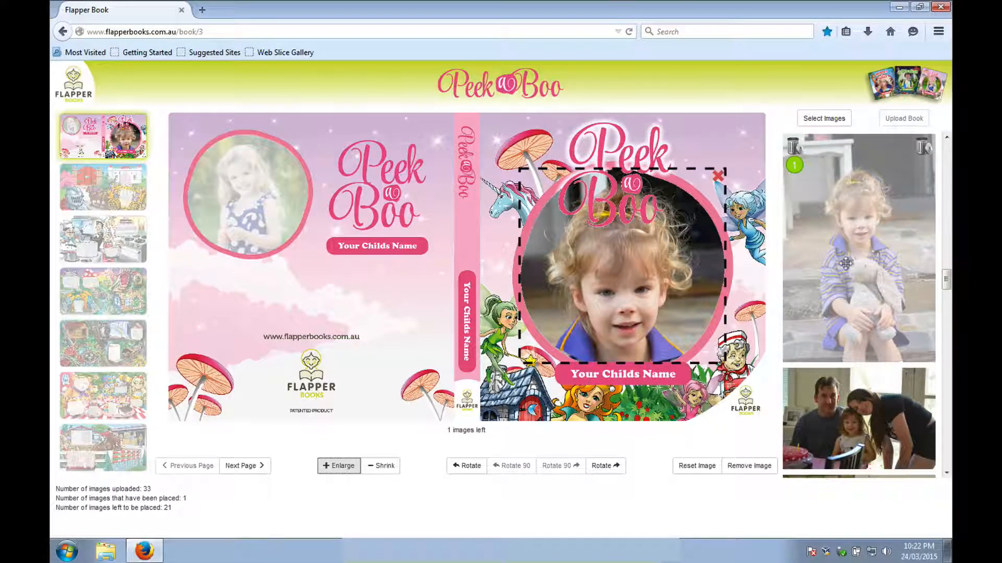
{"action": "left_click_drag", "start_coordinate": [846, 260], "coordinate": [256, 193]}
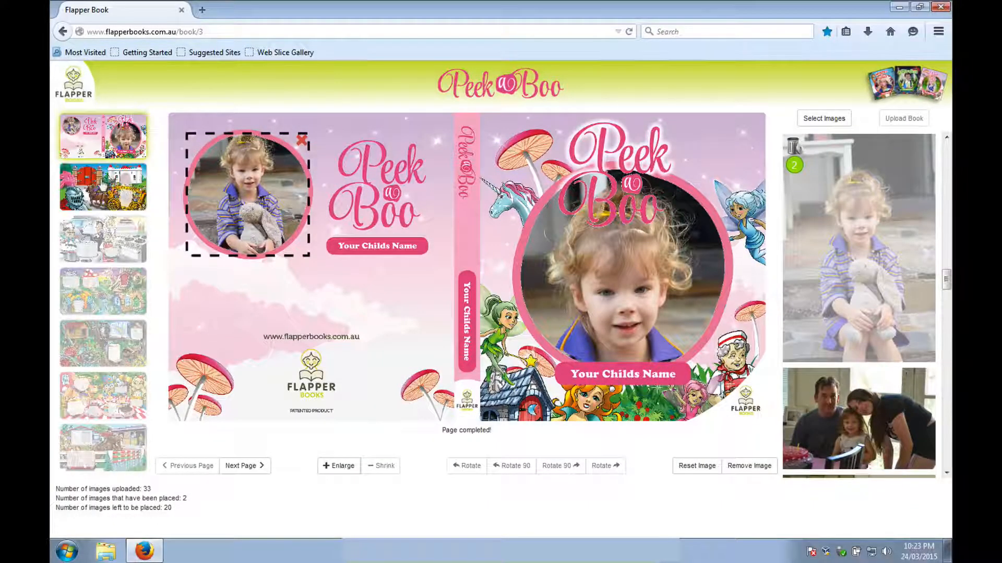
Step: On the castle page, place the girl in the white bib in the carriage and the girl in the red dress in the castle doorway
{"action": "left_click", "coordinate": [103, 186]}
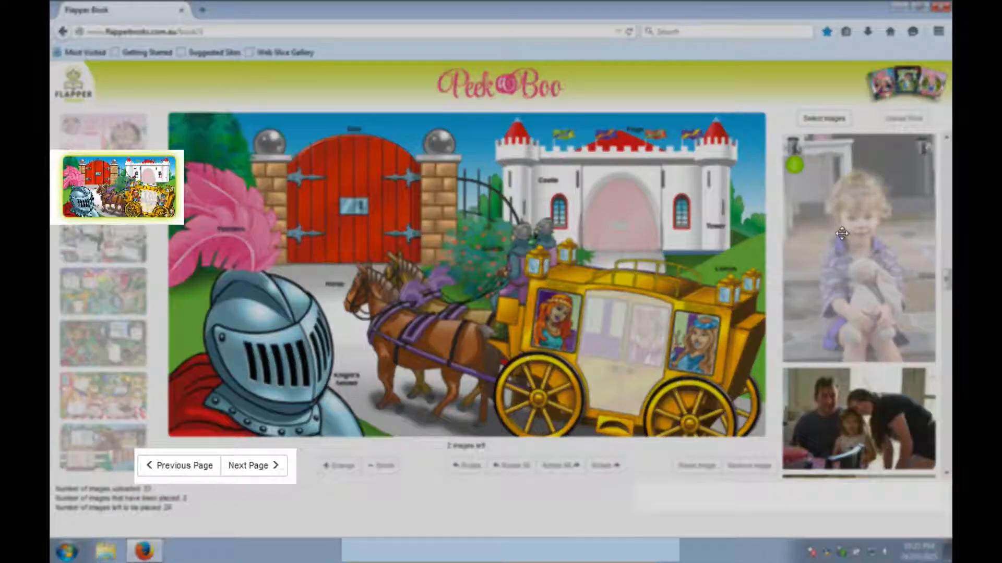
{"action": "scroll", "coordinate": [841, 233], "scroll_direction": "down", "scroll_amount": 1}
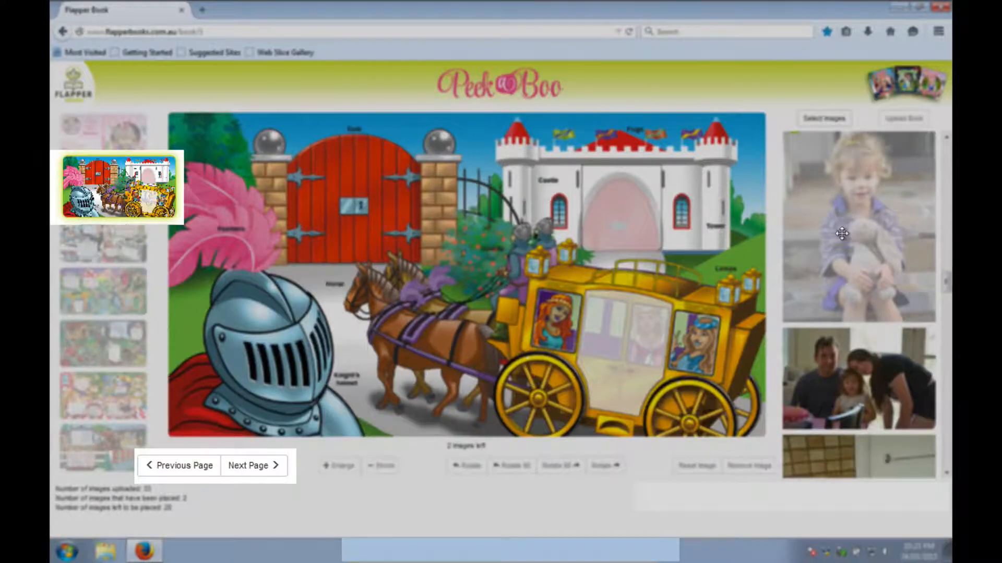
{"action": "scroll", "coordinate": [842, 233], "scroll_direction": "down", "scroll_amount": 5}
{"action": "scroll", "coordinate": [841, 233], "scroll_direction": "up", "scroll_amount": 3}
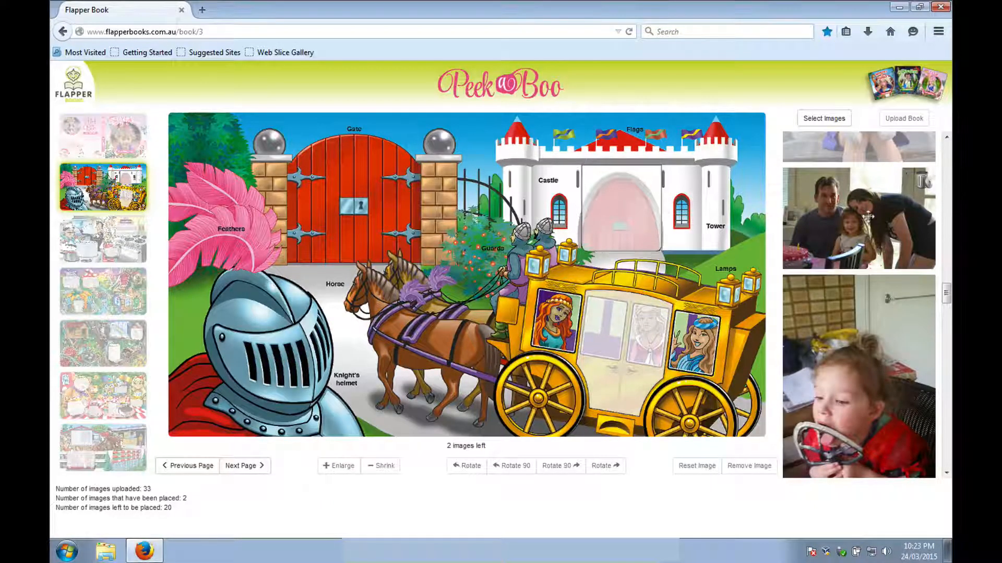
{"action": "scroll", "coordinate": [867, 216], "scroll_direction": "up", "scroll_amount": 5}
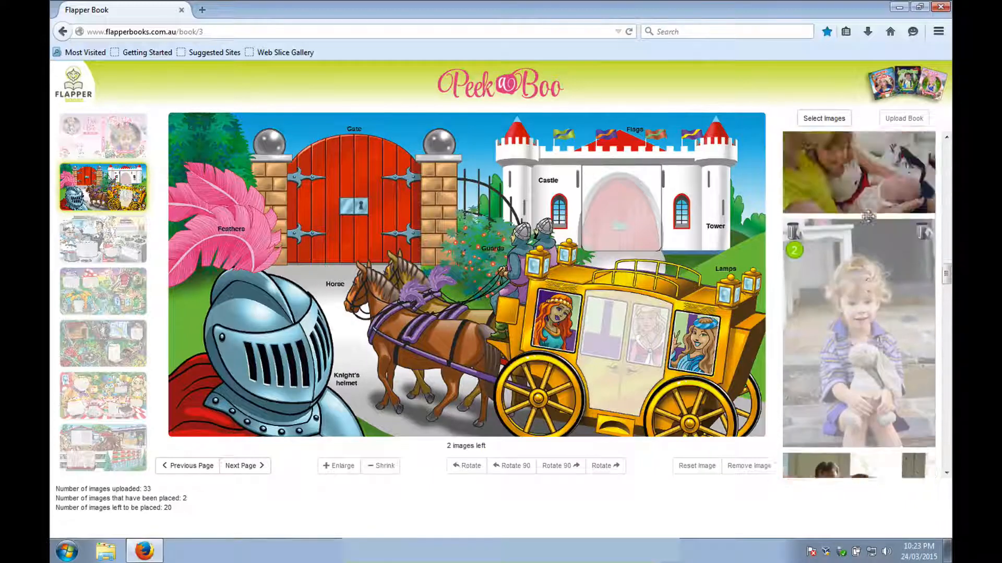
{"action": "scroll", "coordinate": [868, 216], "scroll_direction": "up", "scroll_amount": 5}
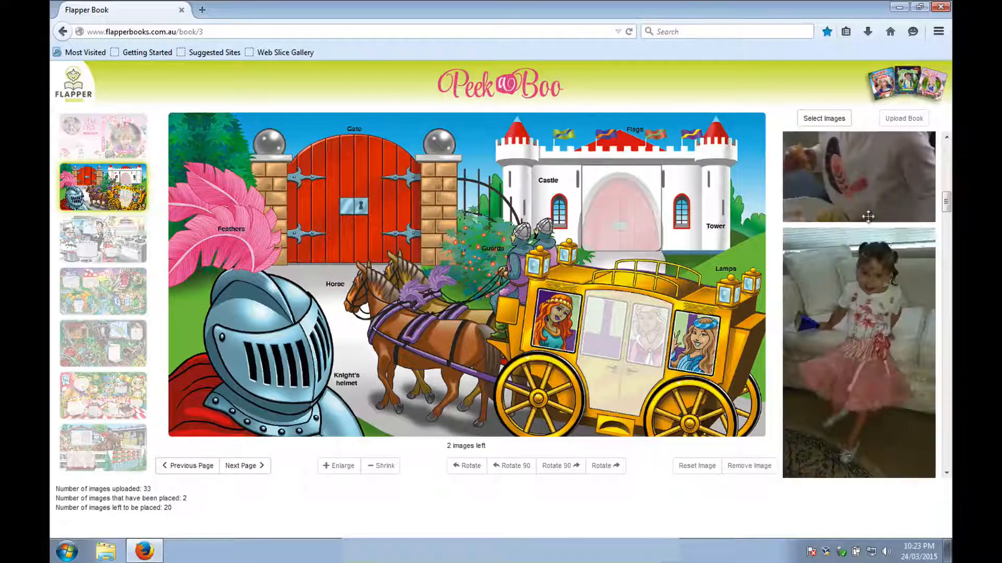
{"action": "scroll", "coordinate": [868, 216], "scroll_direction": "up", "scroll_amount": 8}
{"action": "left_click_drag", "start_coordinate": [868, 256], "coordinate": [634, 339]}
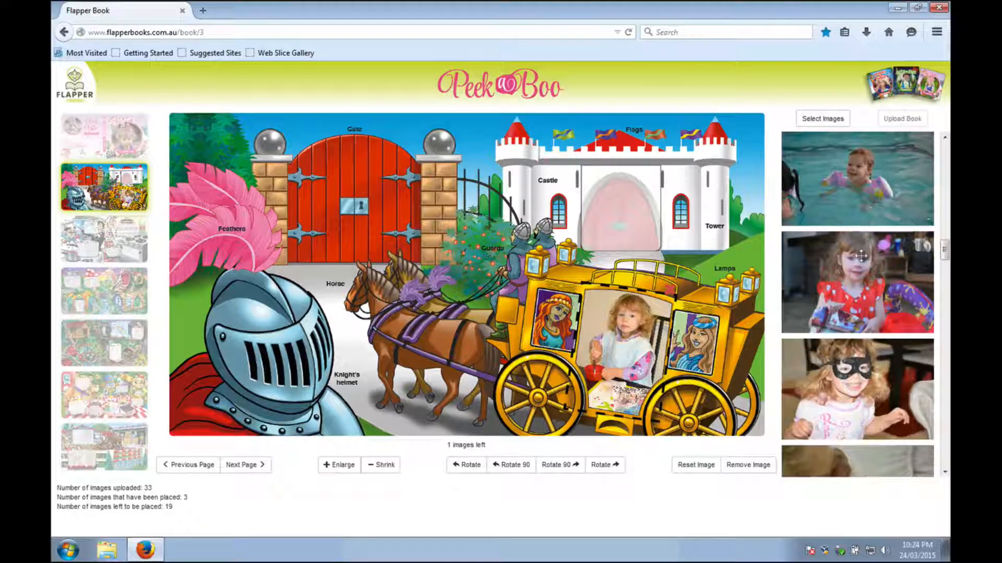
{"action": "left_click_drag", "start_coordinate": [861, 250], "coordinate": [611, 207]}
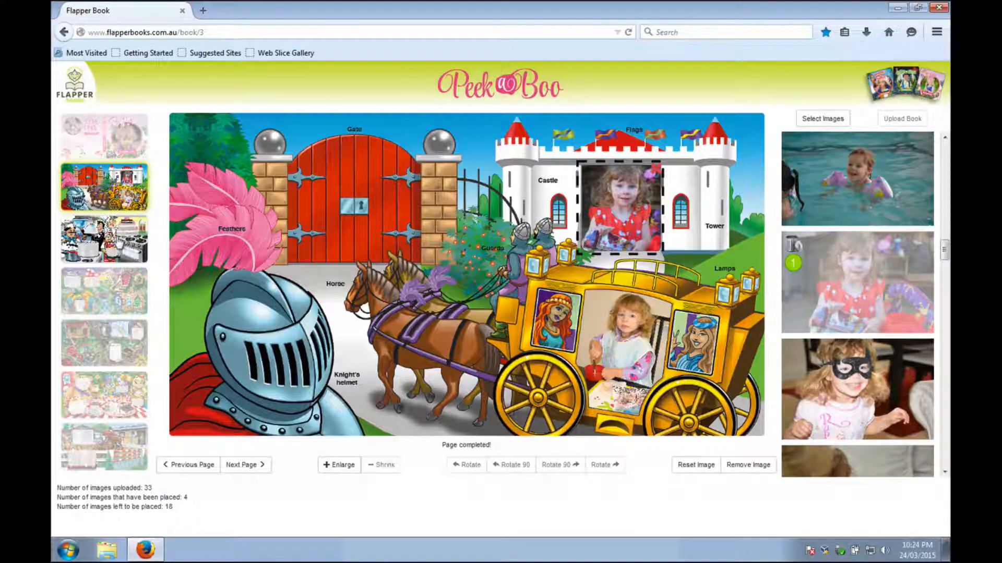
Step: On the kitchen page, place the swimming photo on the large cake and the photo of the girl with a baby on the pasta pot
{"action": "left_click", "coordinate": [104, 239]}
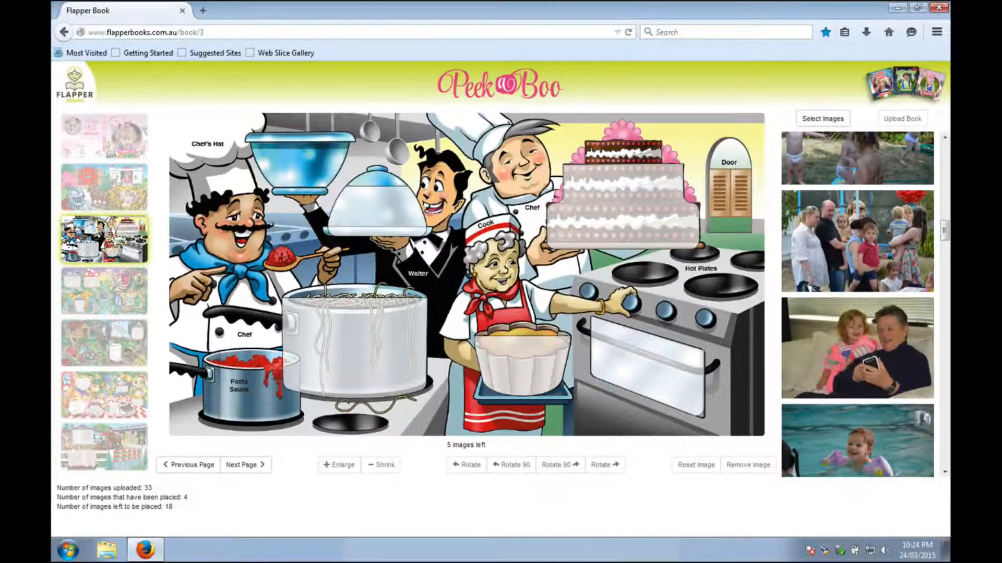
{"action": "left_click_drag", "start_coordinate": [855, 440], "coordinate": [630, 223]}
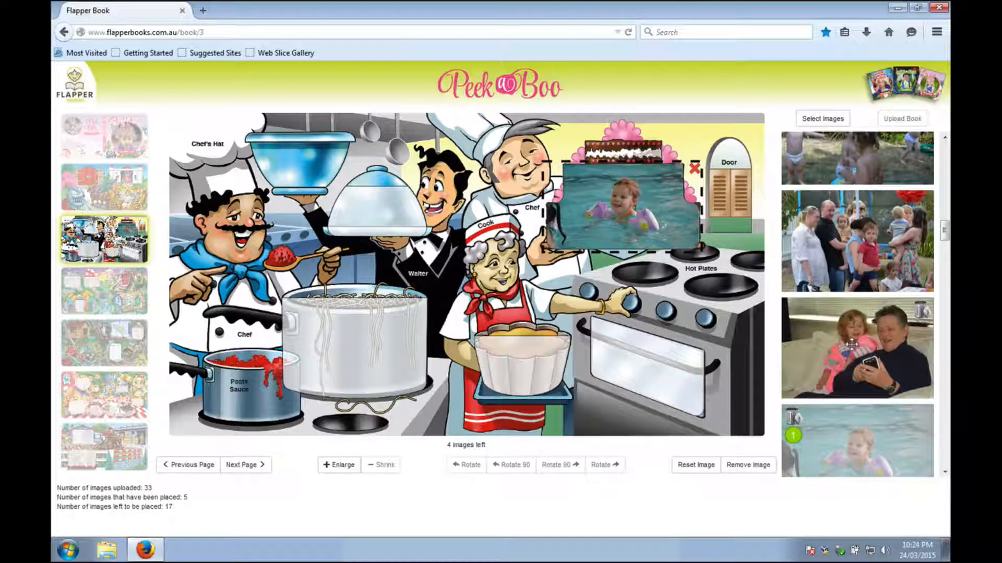
{"action": "scroll", "coordinate": [851, 344], "scroll_direction": "down", "scroll_amount": 3}
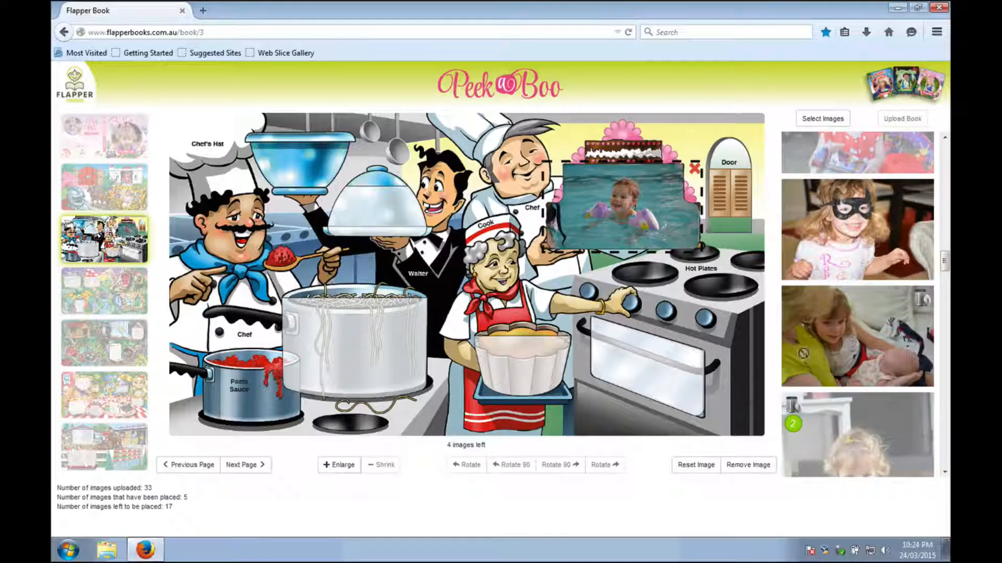
{"action": "left_click_drag", "start_coordinate": [852, 345], "coordinate": [462, 379]}
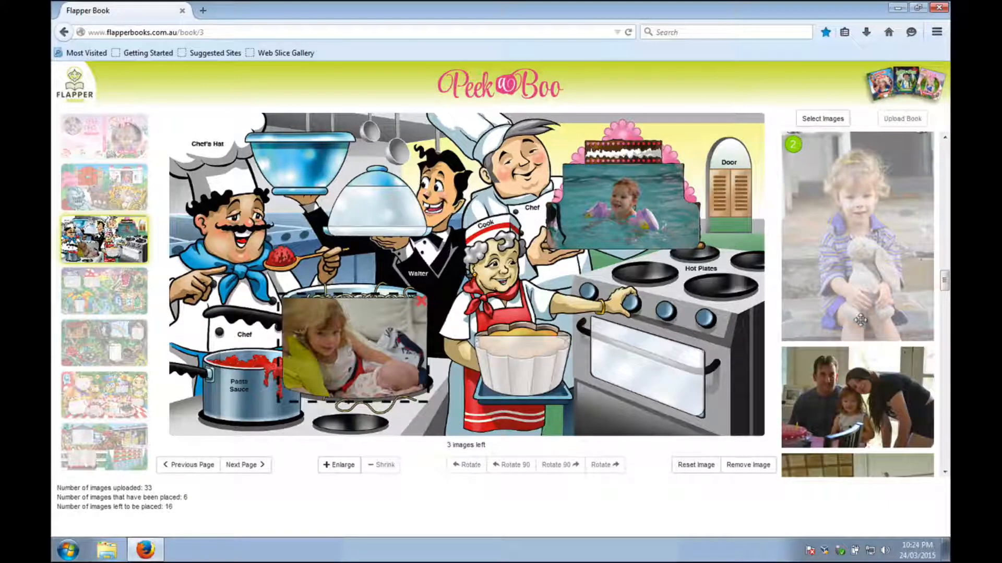
Step: Place the photo of the girl licking a beater on the baking tin held by the cook
{"action": "scroll", "coordinate": [860, 321], "scroll_direction": "down", "scroll_amount": 4}
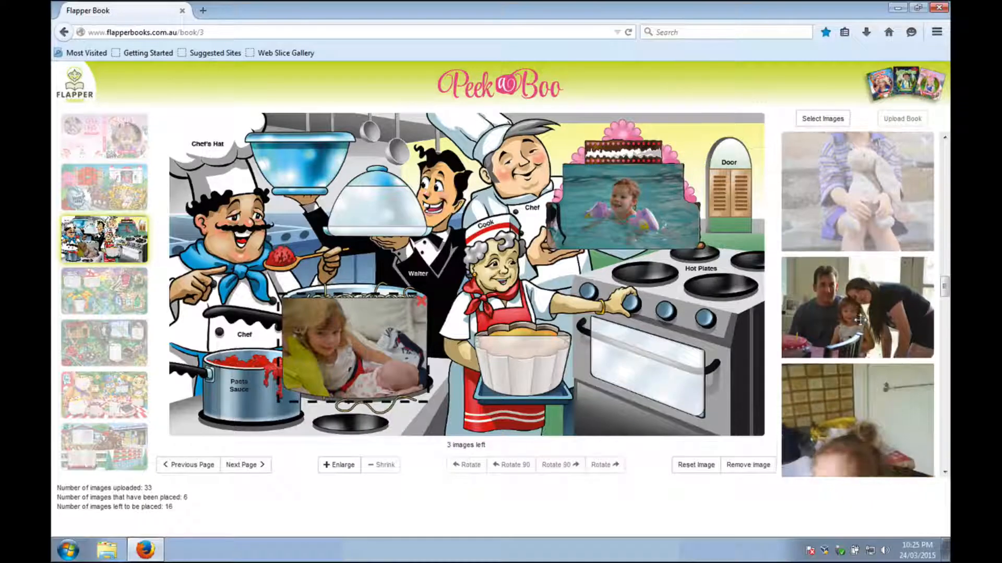
{"action": "scroll", "coordinate": [861, 320], "scroll_direction": "down", "scroll_amount": 4}
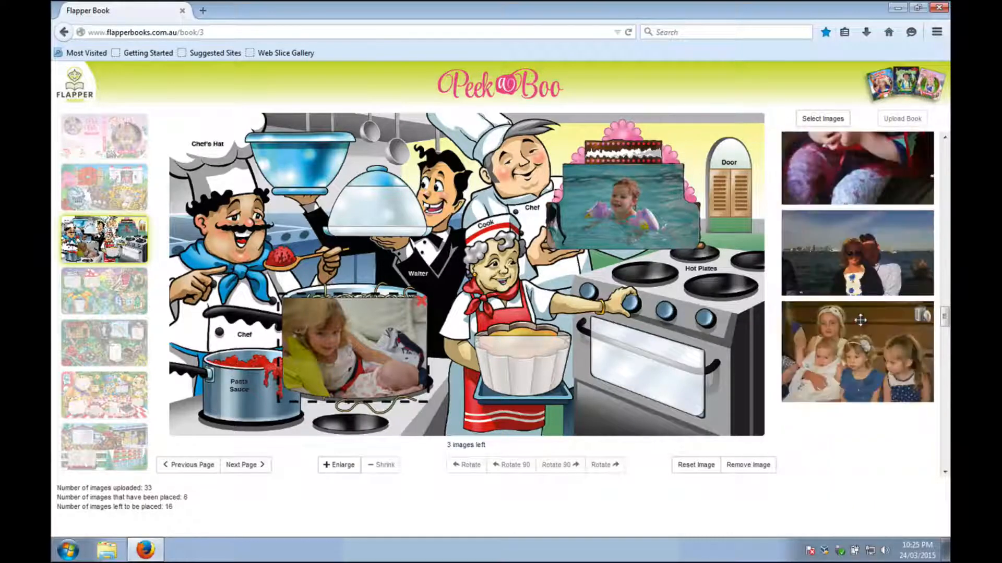
{"action": "scroll", "coordinate": [860, 320], "scroll_direction": "up", "scroll_amount": 4}
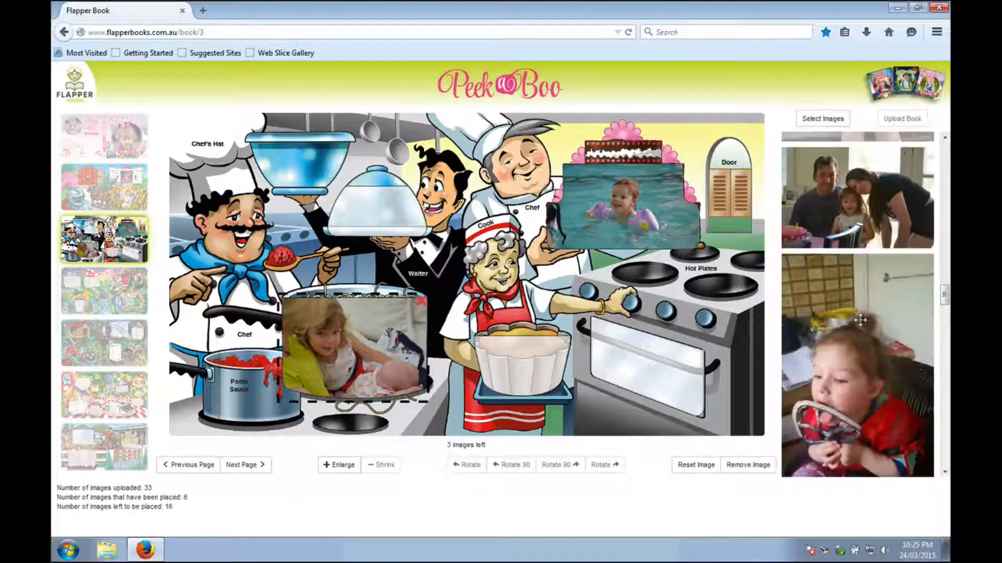
{"action": "left_click_drag", "start_coordinate": [860, 320], "coordinate": [511, 352]}
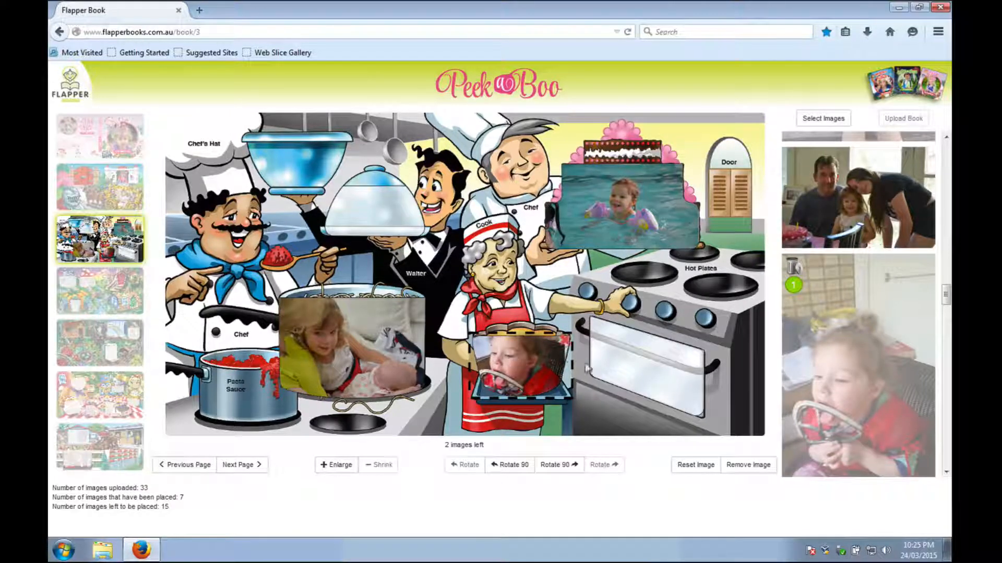
Step: Add the group photo of the four children to the kitchen page
{"action": "scroll", "coordinate": [832, 347], "scroll_direction": "up", "scroll_amount": 1}
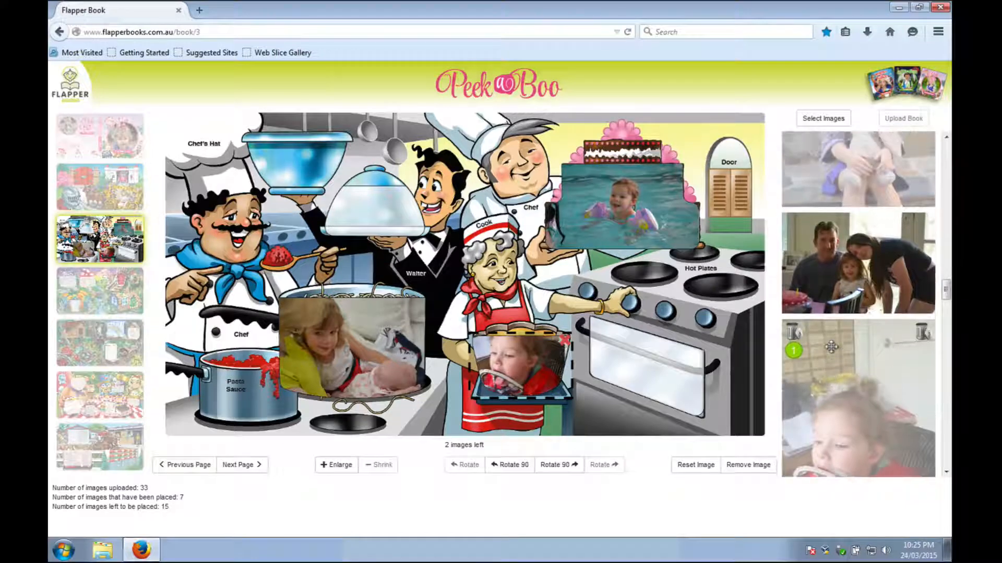
{"action": "scroll", "coordinate": [831, 347], "scroll_direction": "down", "scroll_amount": 2}
{"action": "scroll", "coordinate": [831, 347], "scroll_direction": "down", "scroll_amount": 4}
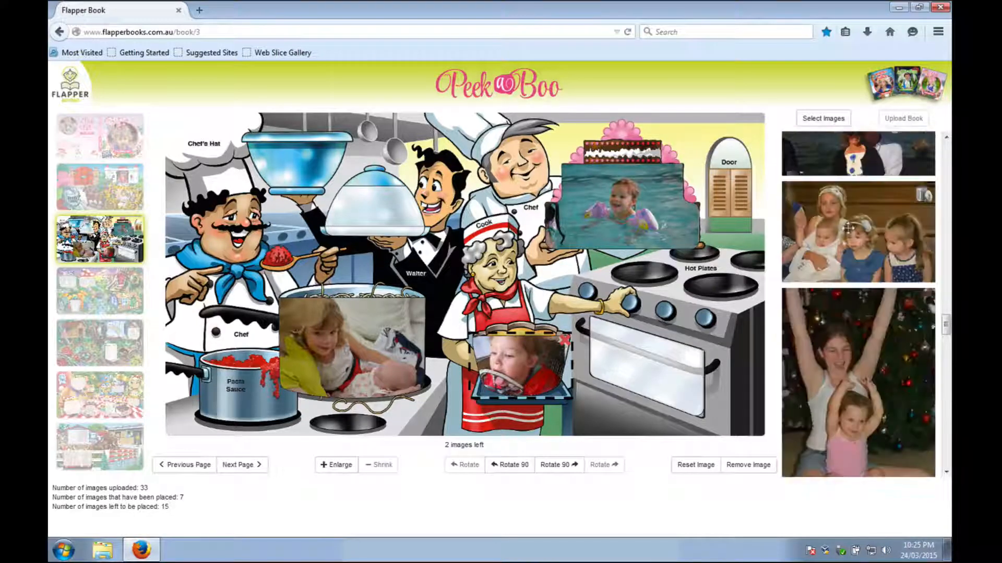
{"action": "left_click_drag", "start_coordinate": [843, 232], "coordinate": [527, 357]}
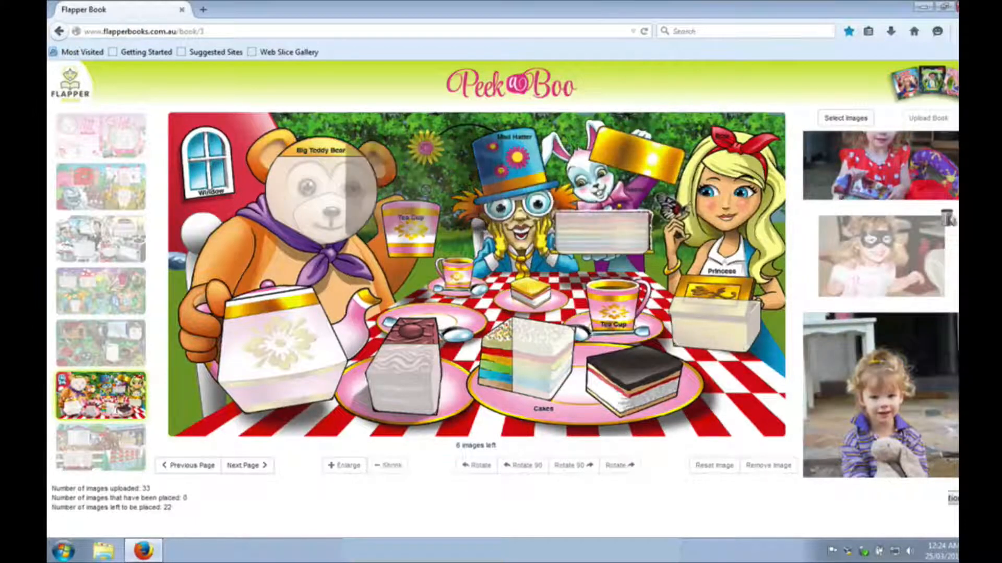
Step: Place the photo of the girl in the black mask on the teddy bear's face on the tea party page
{"action": "left_click_drag", "start_coordinate": [348, 189], "coordinate": [330, 200]}
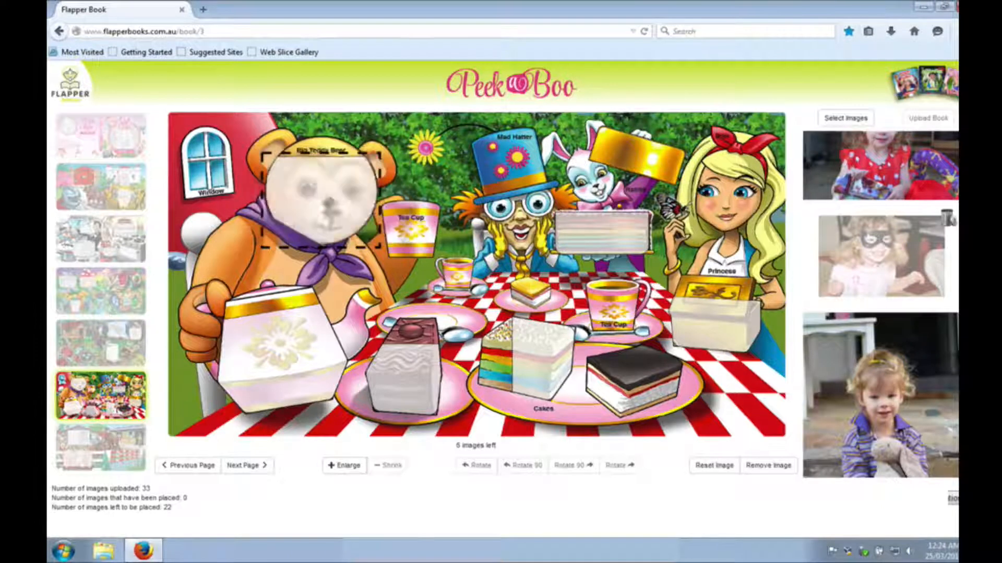
Step: Enlarge the masked girl's photo on the teddy bear and reposition it so her face fills the bear's face
{"action": "left_click", "coordinate": [341, 465]}
{"action": "left_click", "coordinate": [339, 467]}
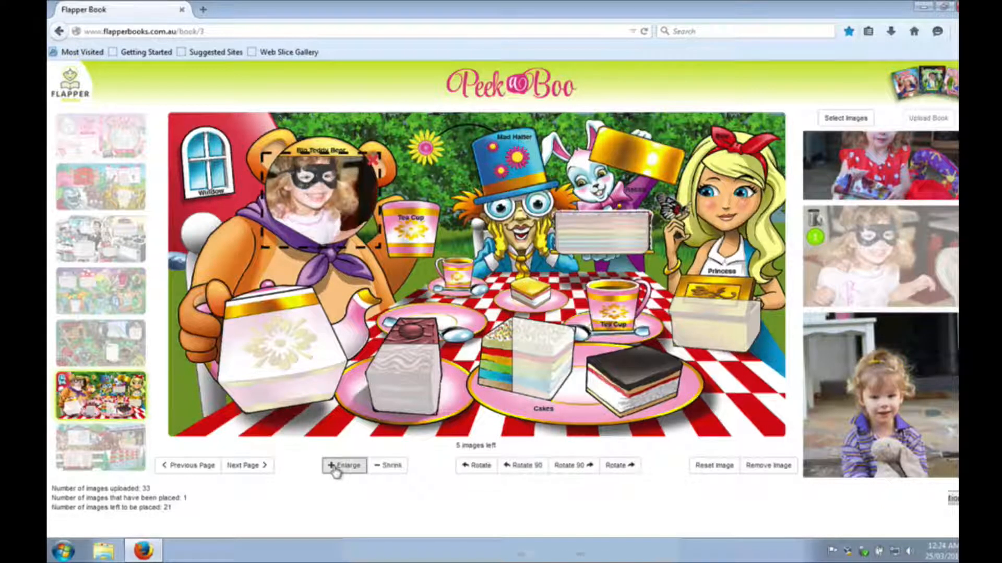
{"action": "left_click", "coordinate": [337, 468]}
{"action": "left_click", "coordinate": [336, 468]}
{"action": "left_click", "coordinate": [336, 469]}
{"action": "left_click", "coordinate": [336, 469]}
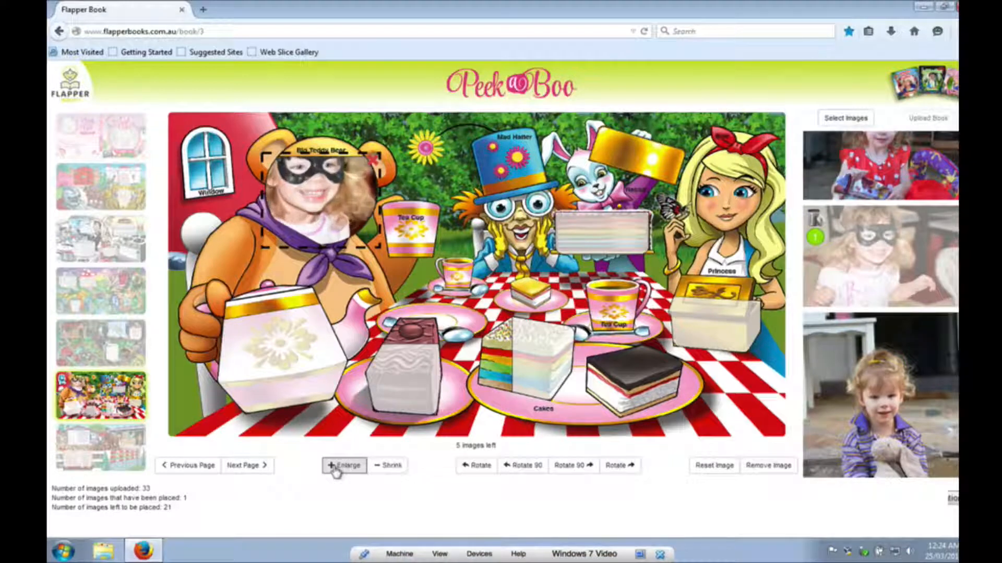
{"action": "left_click", "coordinate": [337, 469]}
{"action": "mouse_move", "coordinate": [307, 177]}
{"action": "left_mouse_down"}
{"action": "mouse_move", "coordinate": [331, 224]}
{"action": "mouse_move", "coordinate": [309, 179]}
{"action": "left_mouse_up"}
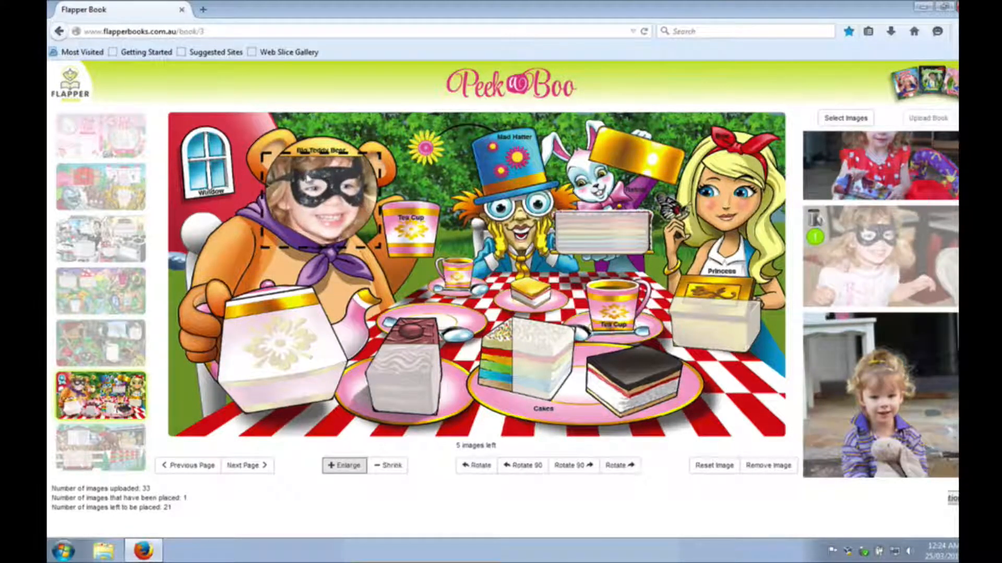
{"action": "left_click", "coordinate": [338, 465]}
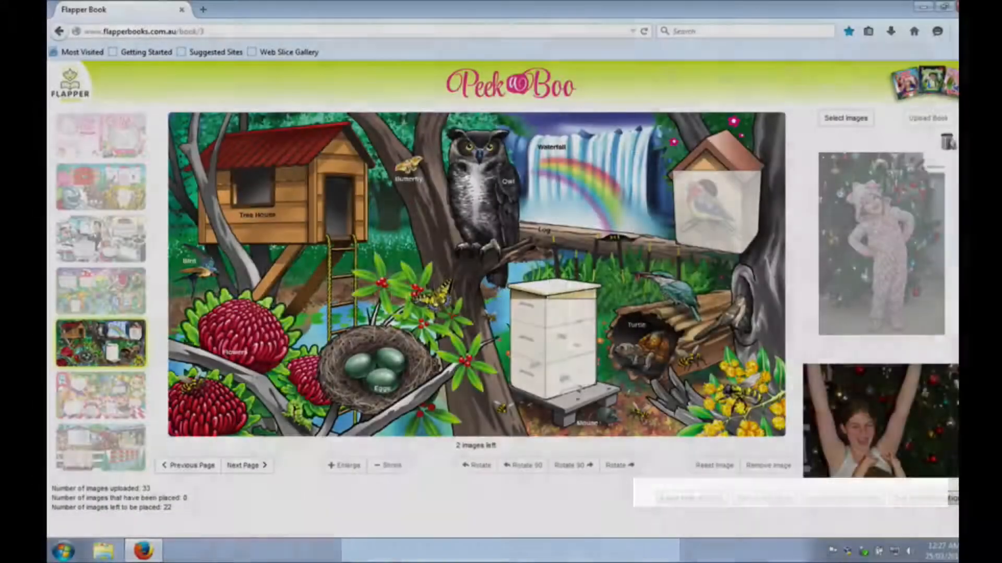
Step: On the treehouse page, place the photo of the child in the animal onesie on the beehive, enlarge it and recentre the child
{"action": "left_click_drag", "start_coordinate": [882, 243], "coordinate": [553, 349]}
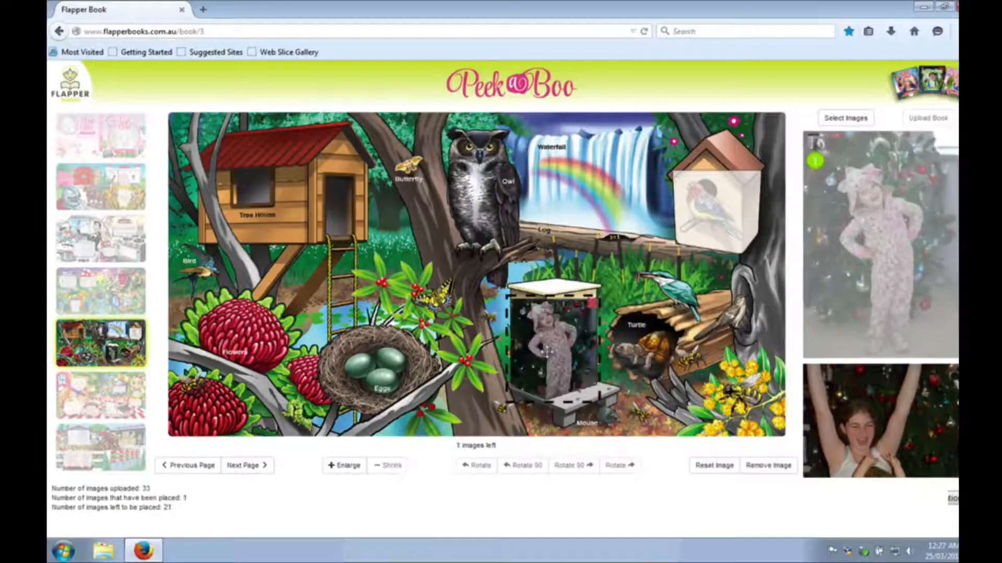
{"action": "left_click", "coordinate": [334, 472]}
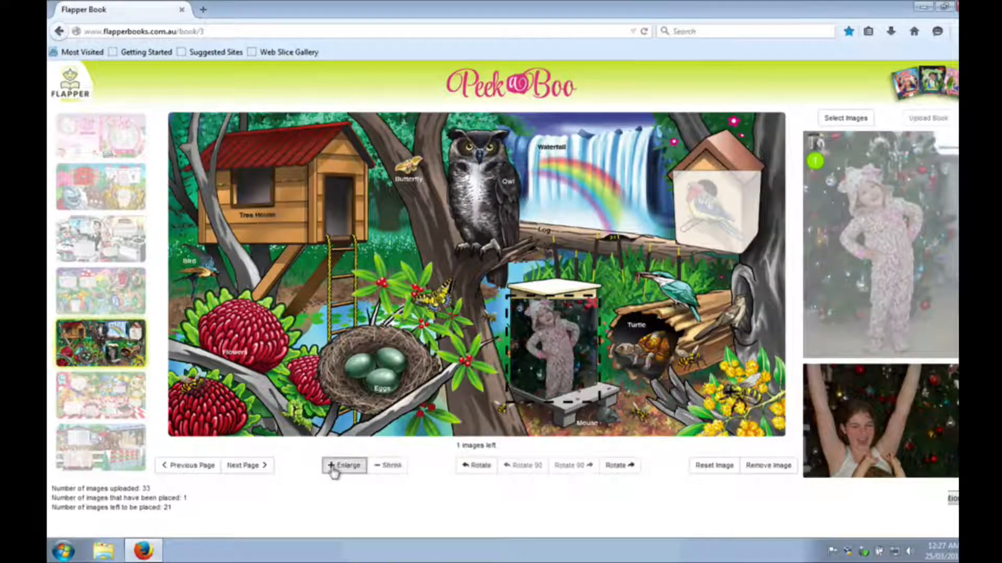
{"action": "left_click", "coordinate": [334, 472]}
{"action": "left_click", "coordinate": [334, 472]}
{"action": "left_click", "coordinate": [334, 471]}
{"action": "left_click", "coordinate": [334, 472]}
{"action": "left_click", "coordinate": [334, 472]}
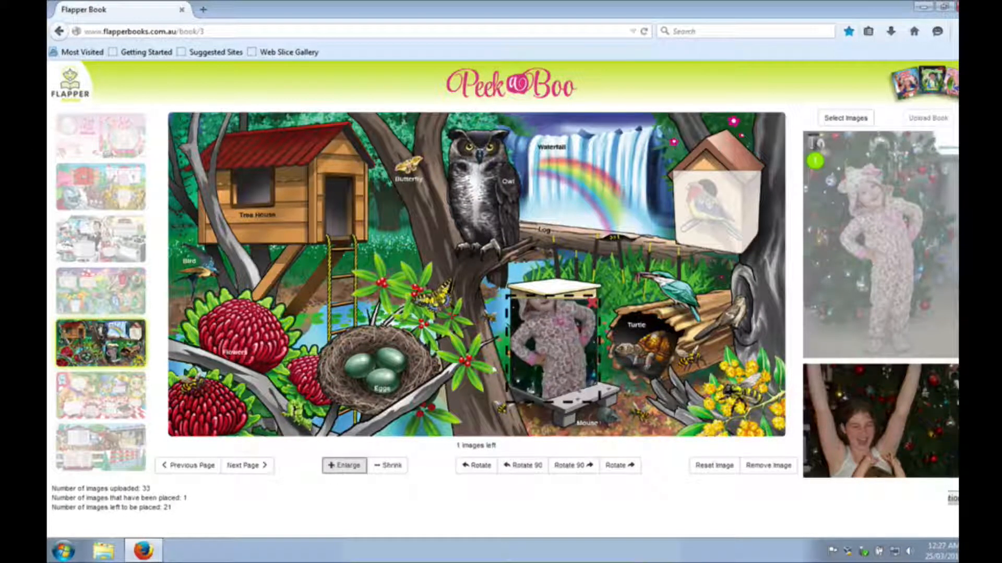
{"action": "left_click_drag", "start_coordinate": [555, 324], "coordinate": [558, 335]}
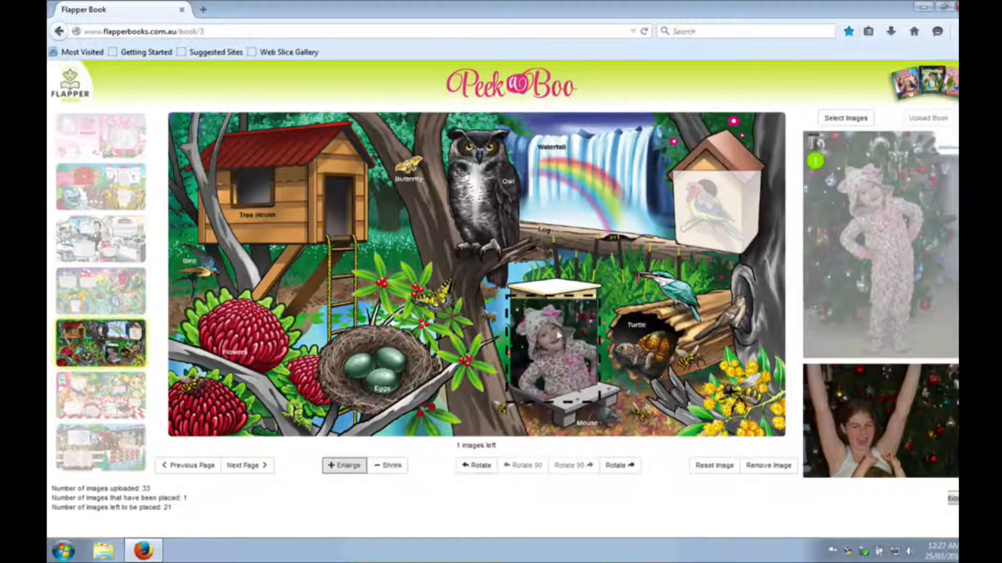
Step: Try rotating the beehive photo anticlockwise, and settle on a slight clockwise rotation that straightens the child
{"action": "left_click", "coordinate": [490, 467]}
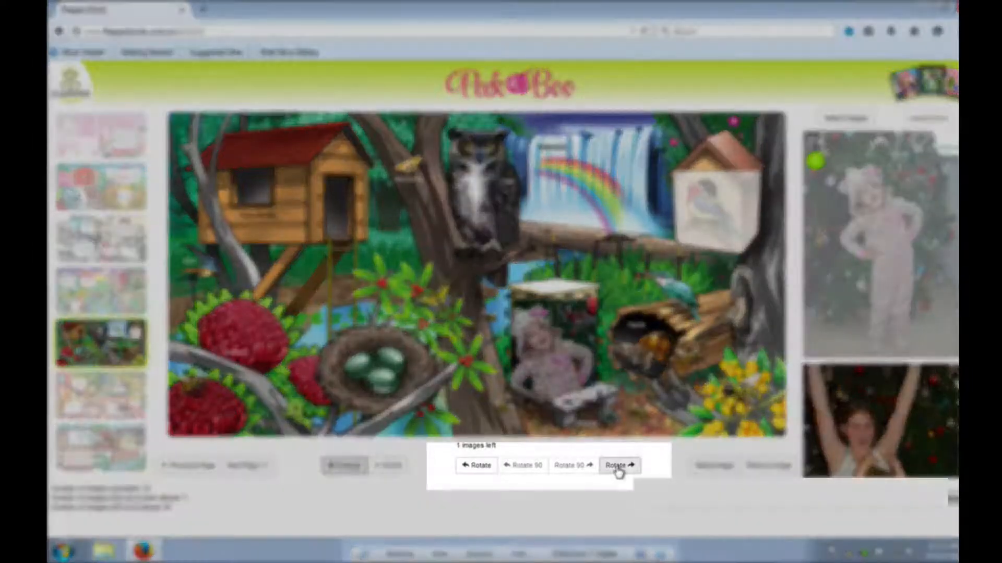
{"action": "left_click", "coordinate": [617, 469]}
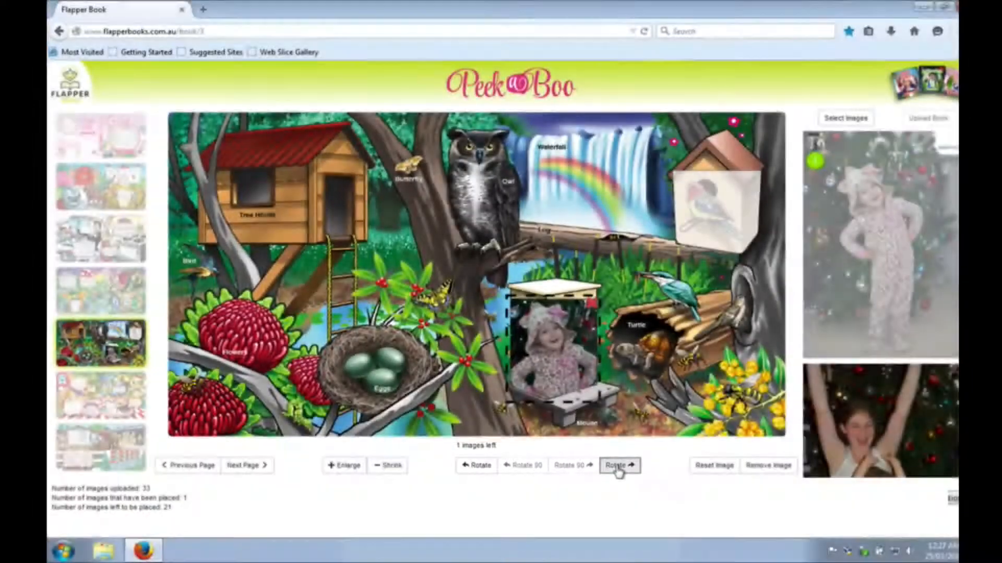
{"action": "left_click", "coordinate": [619, 470]}
{"action": "left_click", "coordinate": [618, 470]}
{"action": "left_click", "coordinate": [618, 470]}
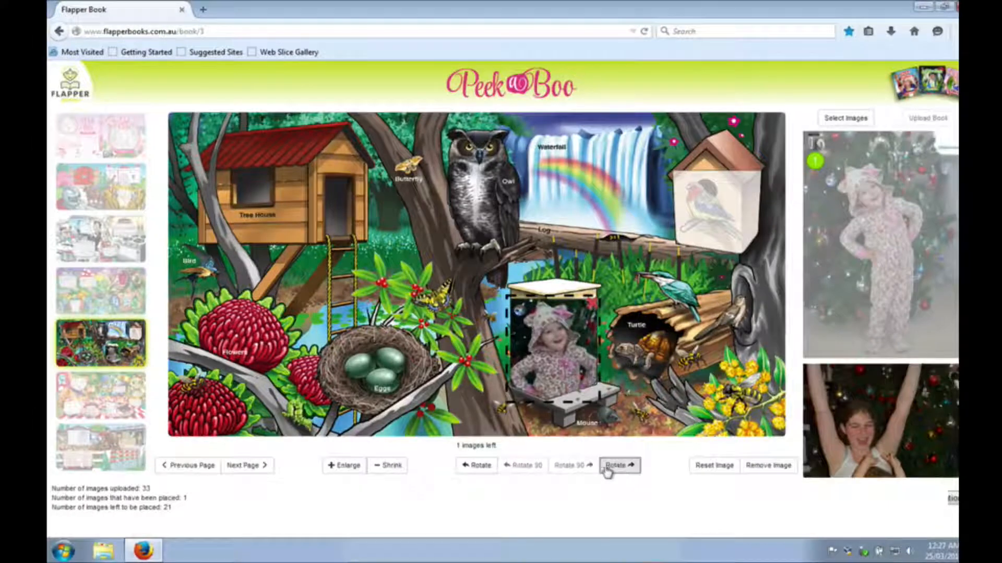
Step: Enlarge the rotated beehive photo a little more and fine-tune its position within the flap
{"action": "left_click", "coordinate": [340, 476]}
{"action": "left_click", "coordinate": [340, 476]}
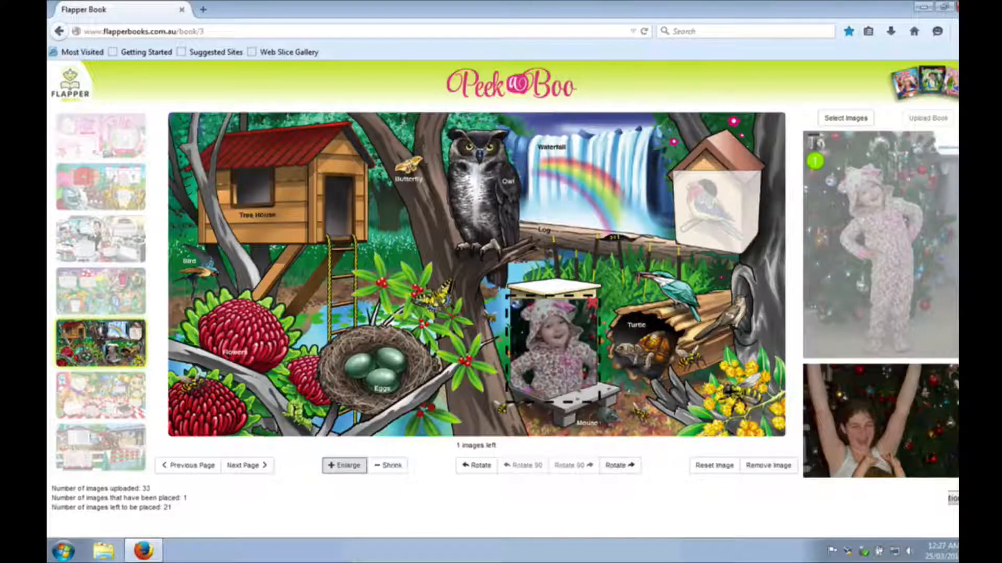
{"action": "left_click_drag", "start_coordinate": [550, 363], "coordinate": [548, 364]}
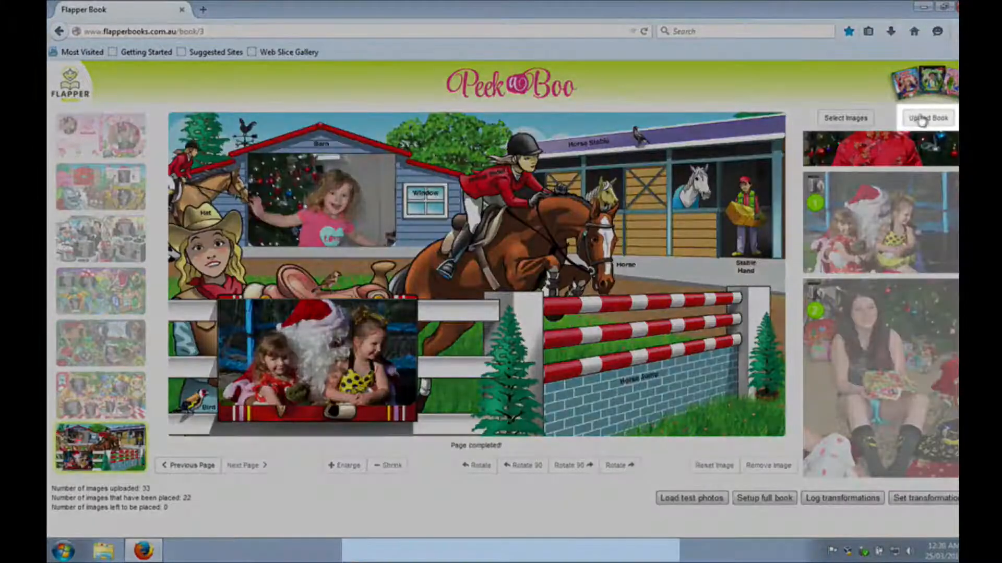
Step: Start uploading the completed flap book
{"action": "left_click", "coordinate": [922, 119]}
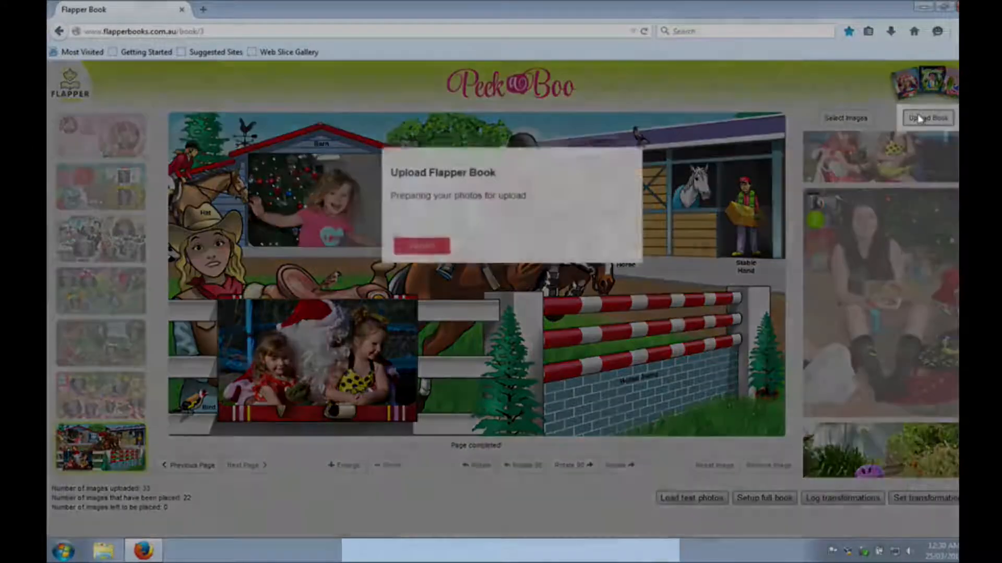